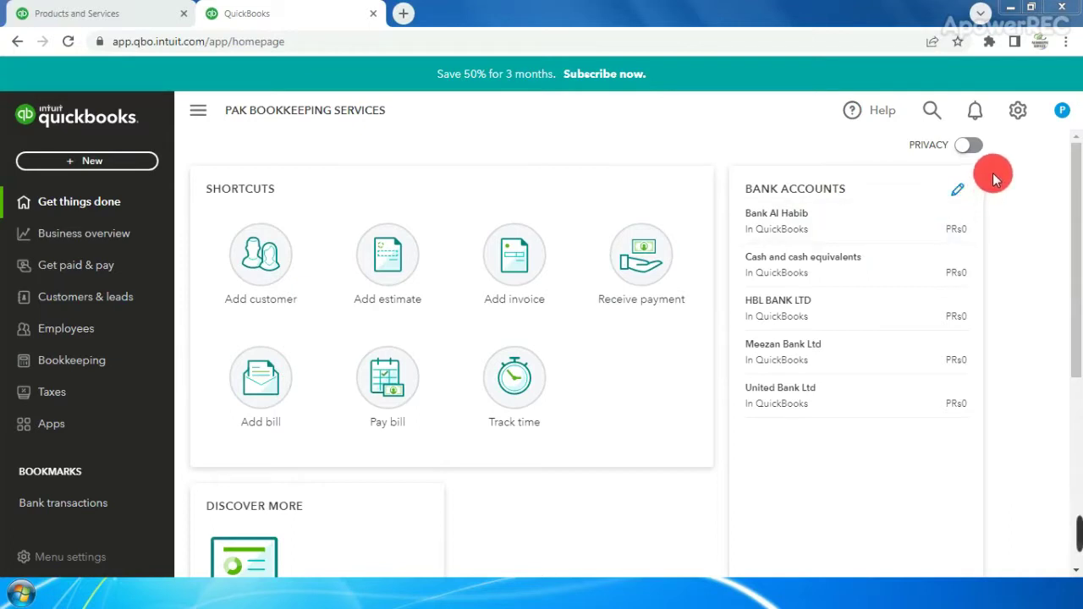
left_click(1018, 117)
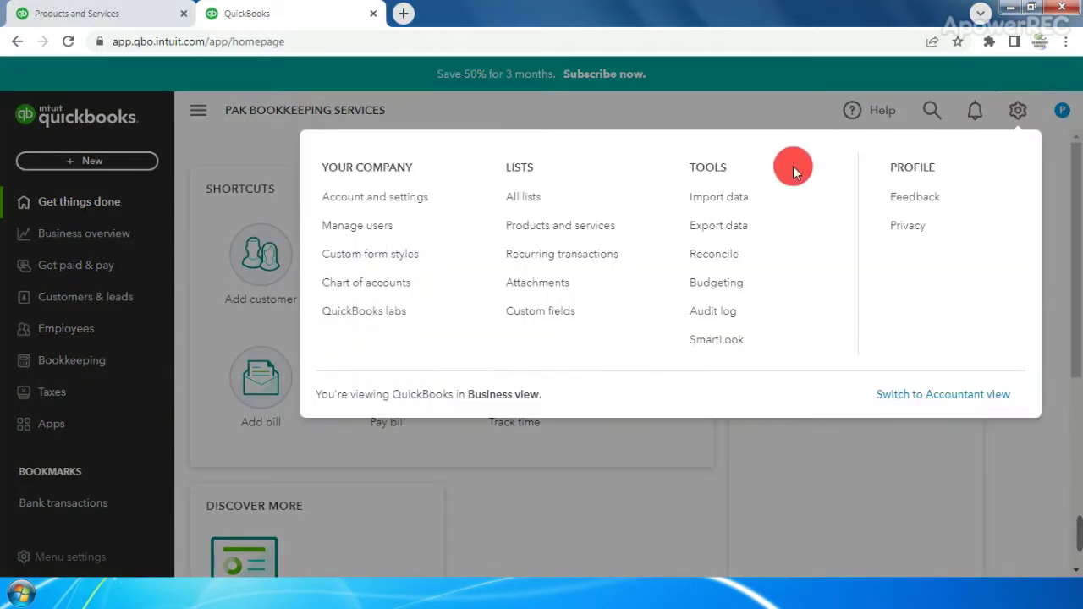
left_click(555, 251)
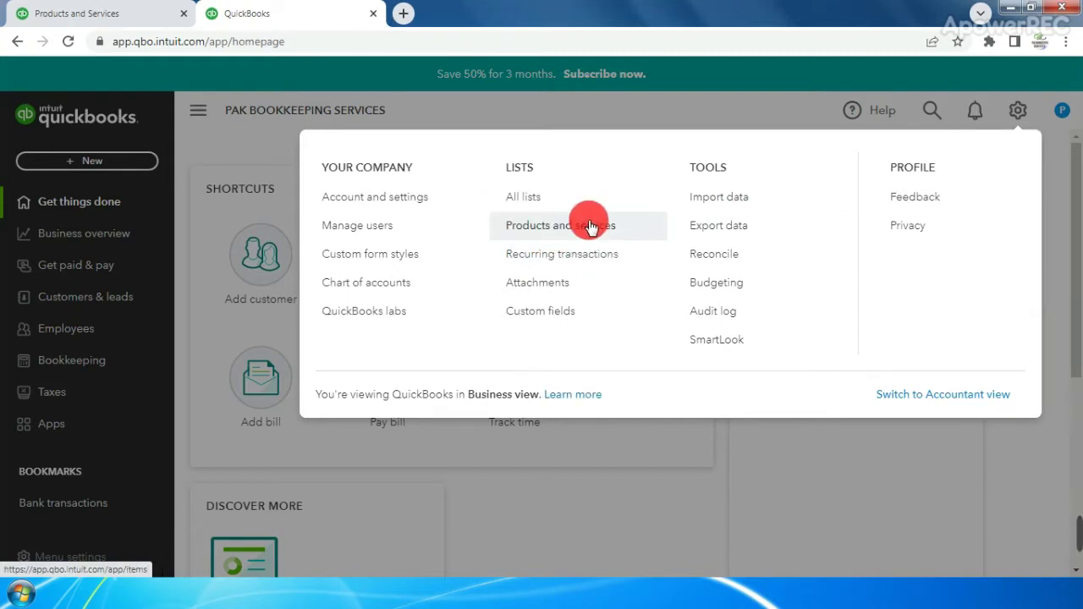
left_click(562, 111)
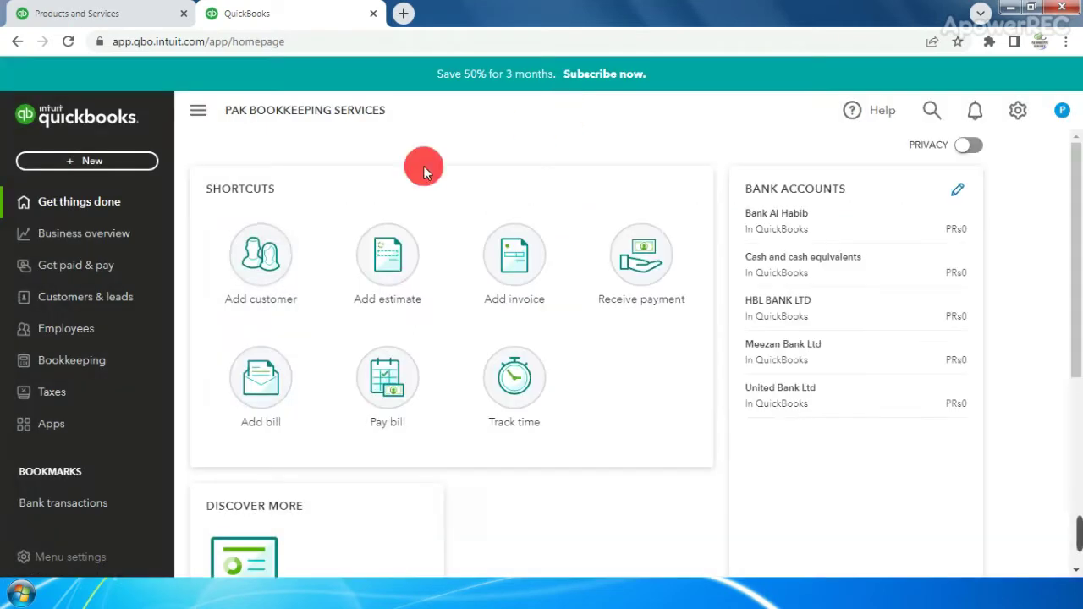
Open the Products and Services list and start a new item of the Inventory type
left_click(76, 273)
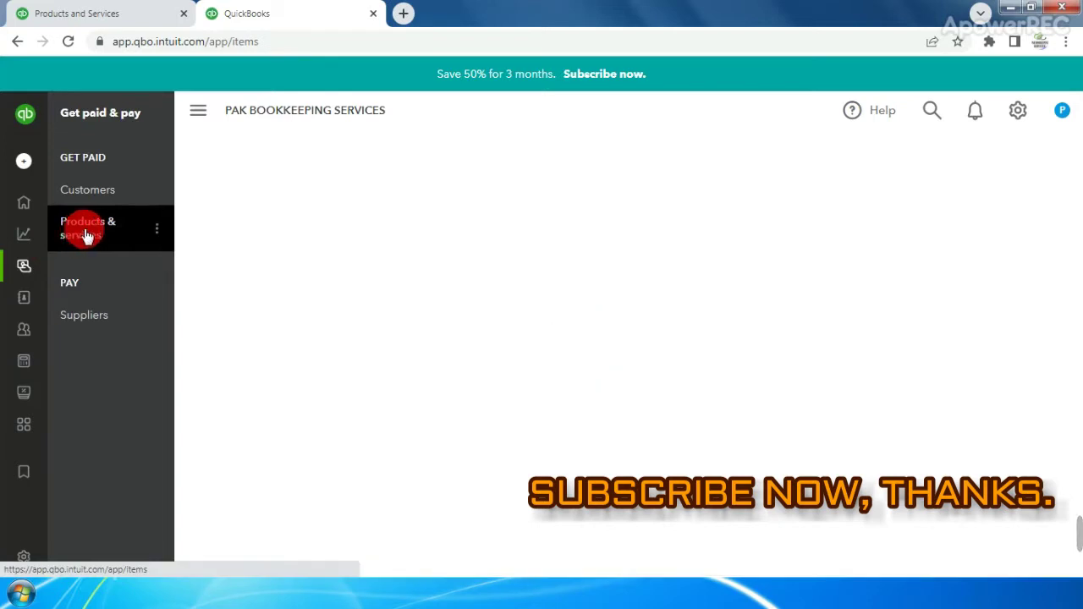
left_click(87, 236)
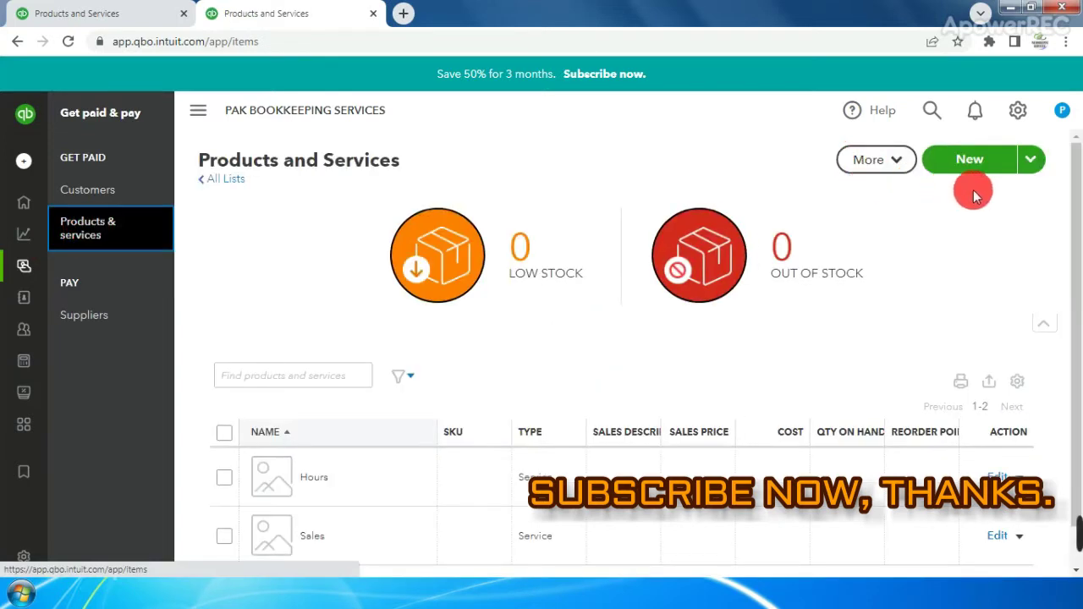
left_click(1031, 163)
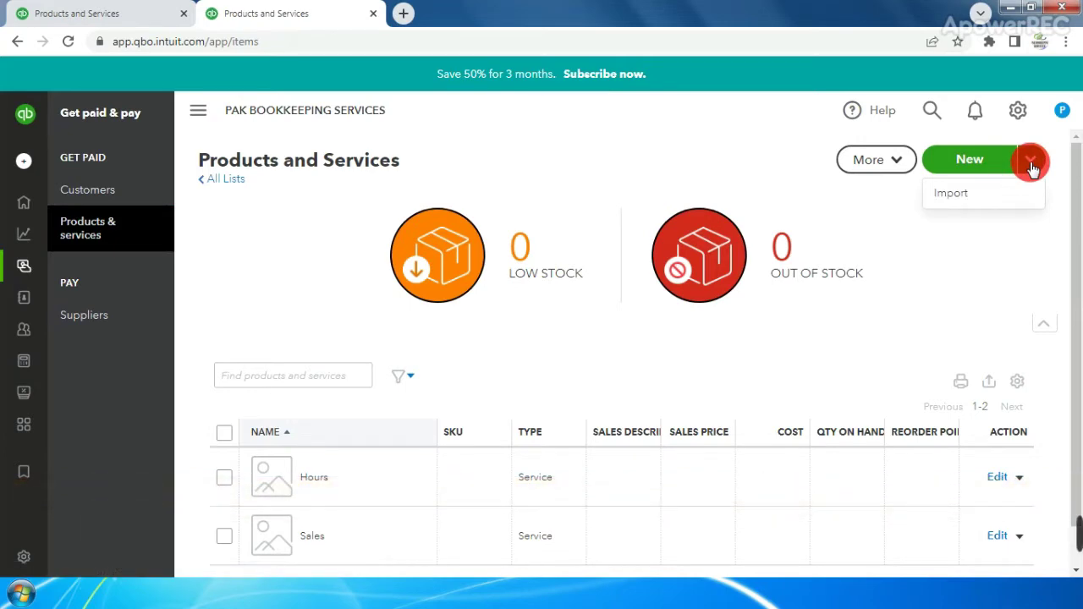
left_click(975, 164)
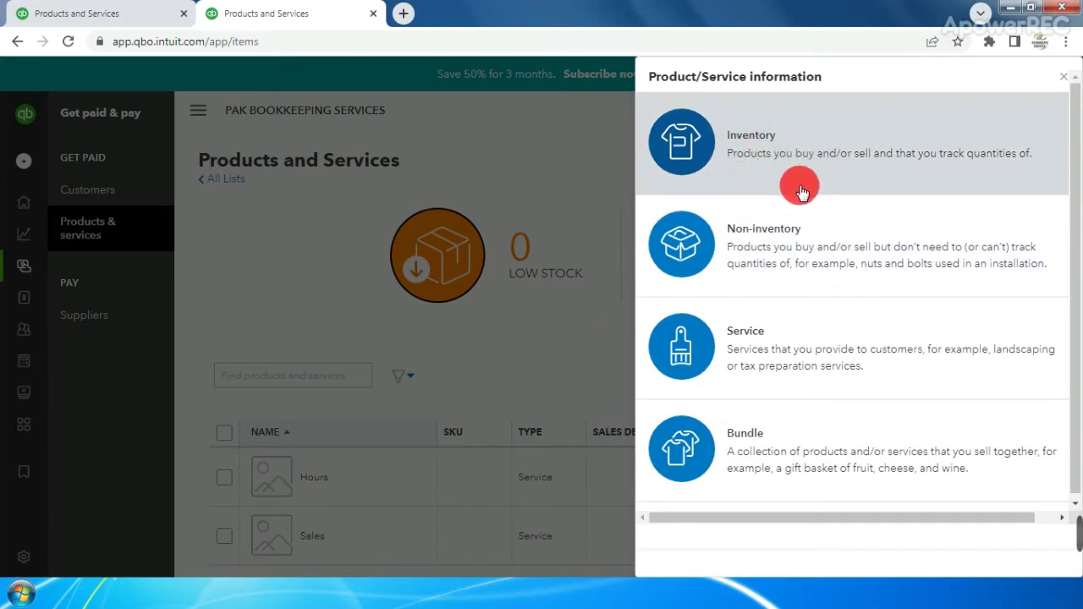
left_click(778, 145)
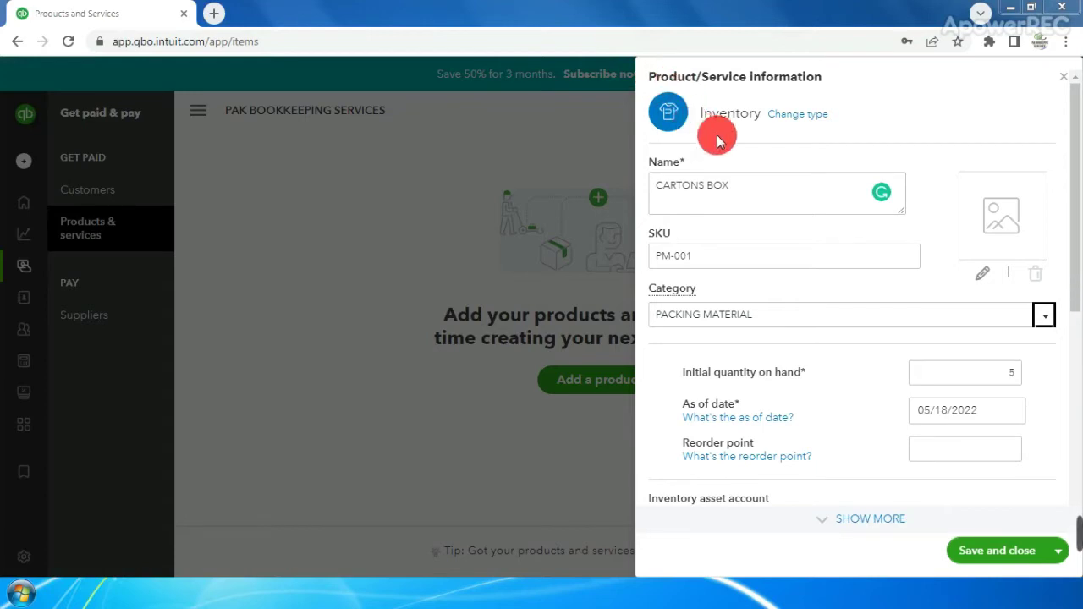
Review the name, SKU and category fields of the CARTONS BOX item, including the available category choices
left_click(685, 178)
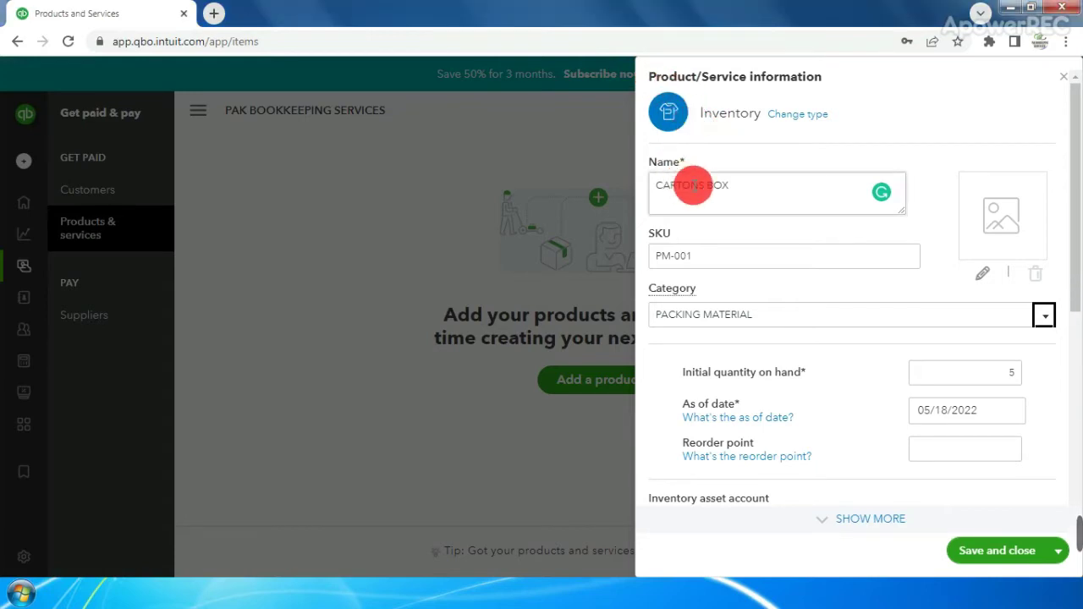
triple_click(694, 184)
left_click(707, 156)
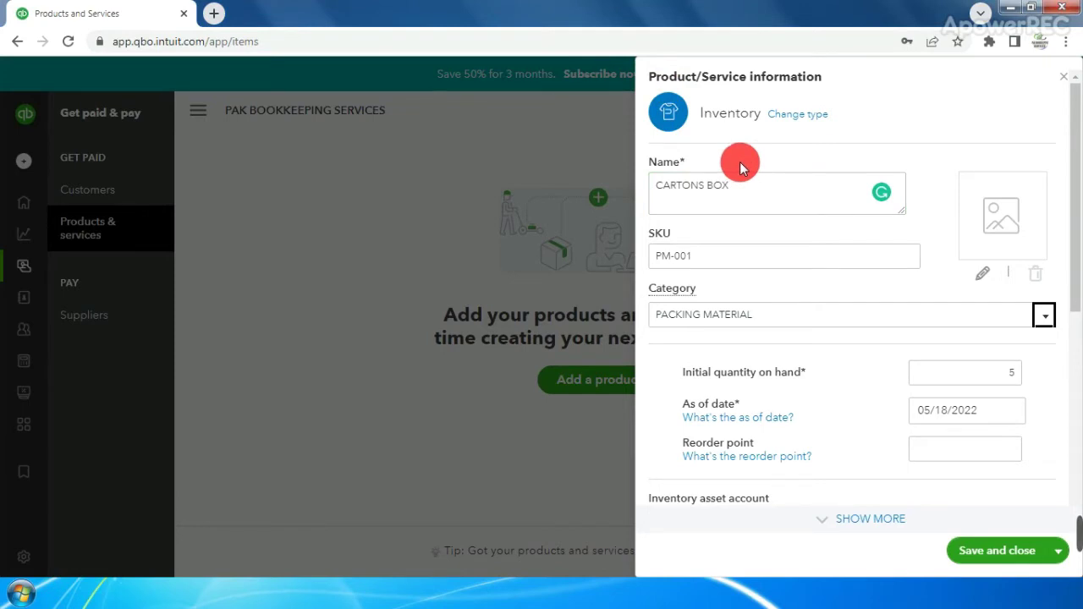
double_click(665, 234)
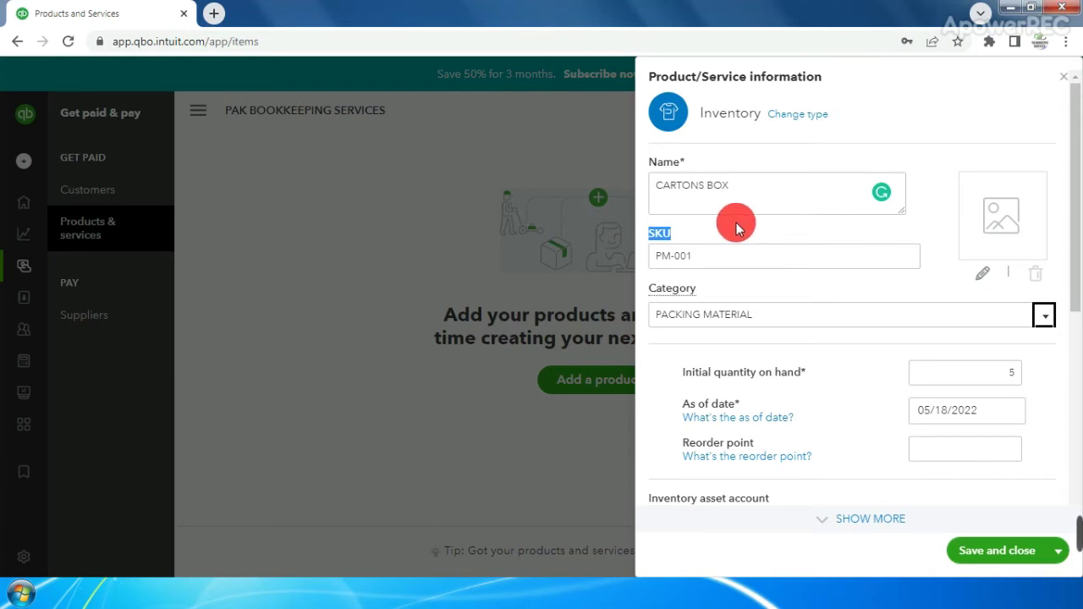
left_click(737, 228)
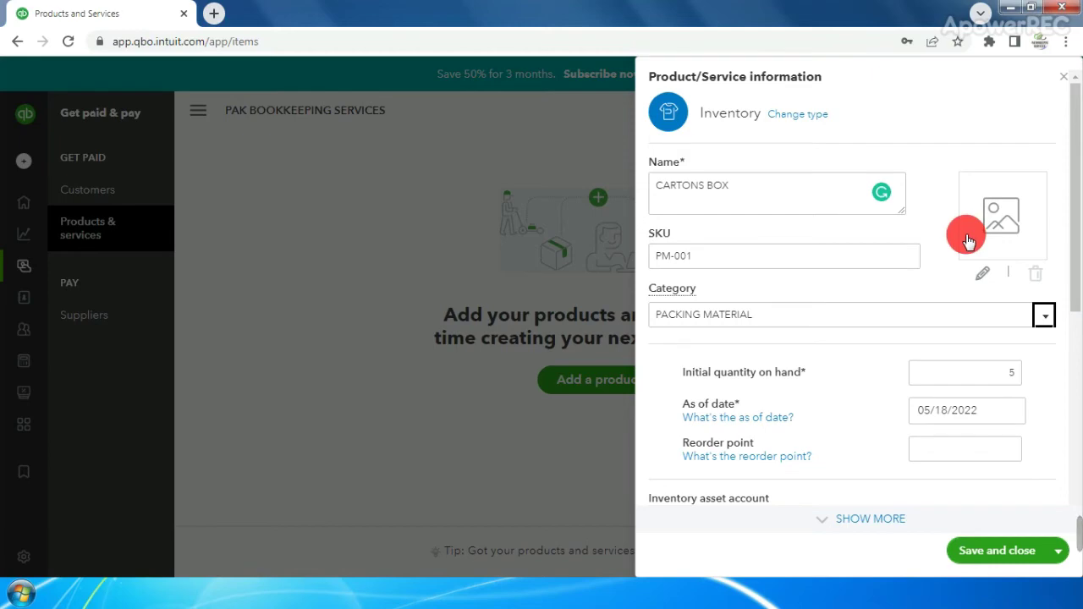
triple_click(896, 251)
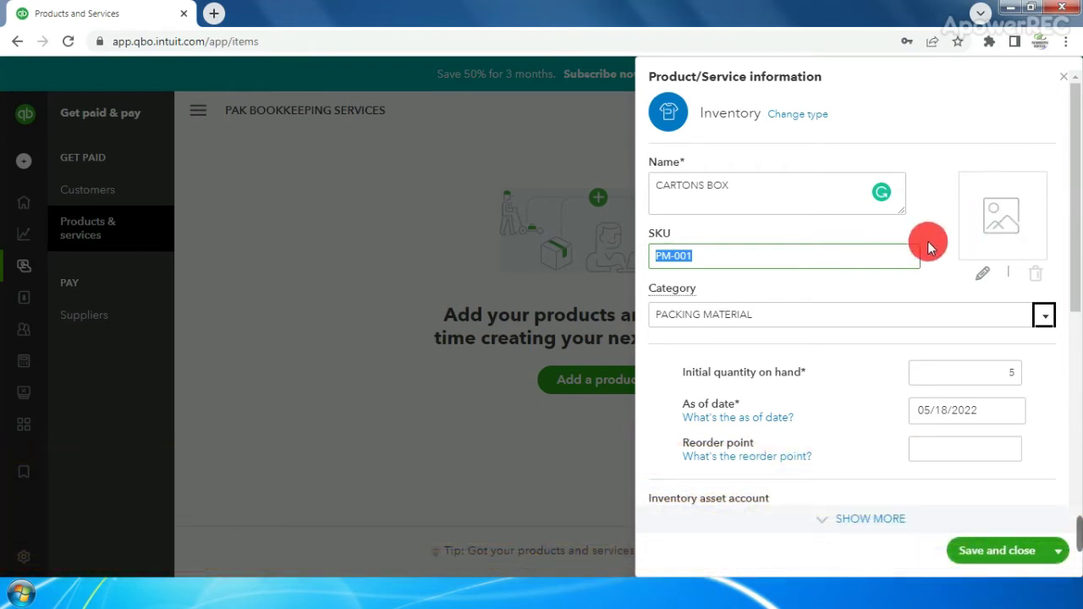
left_click_drag(764, 293, 664, 288)
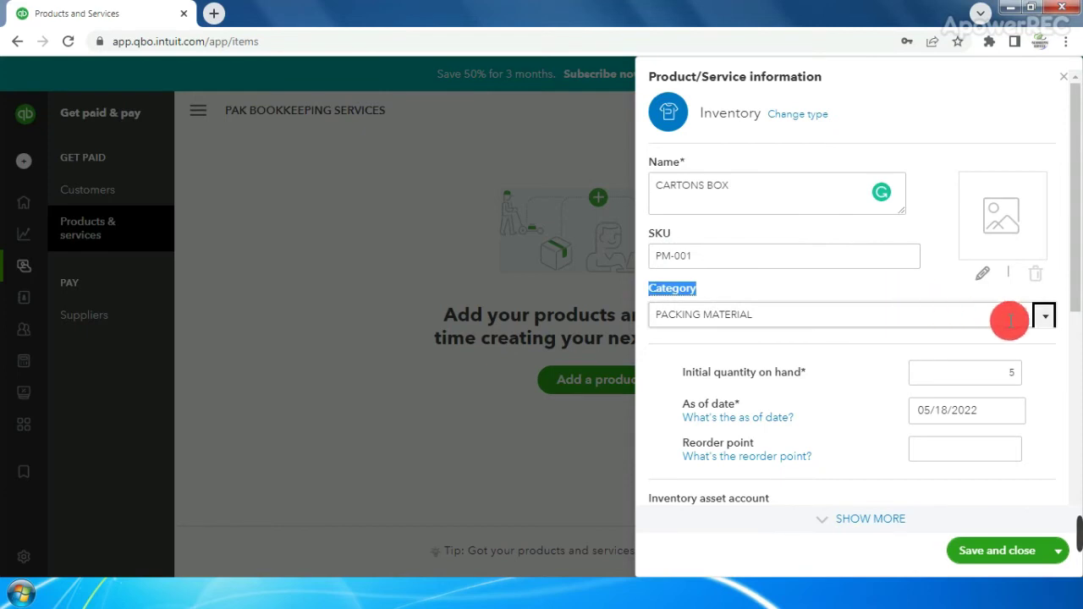
left_click(1046, 318)
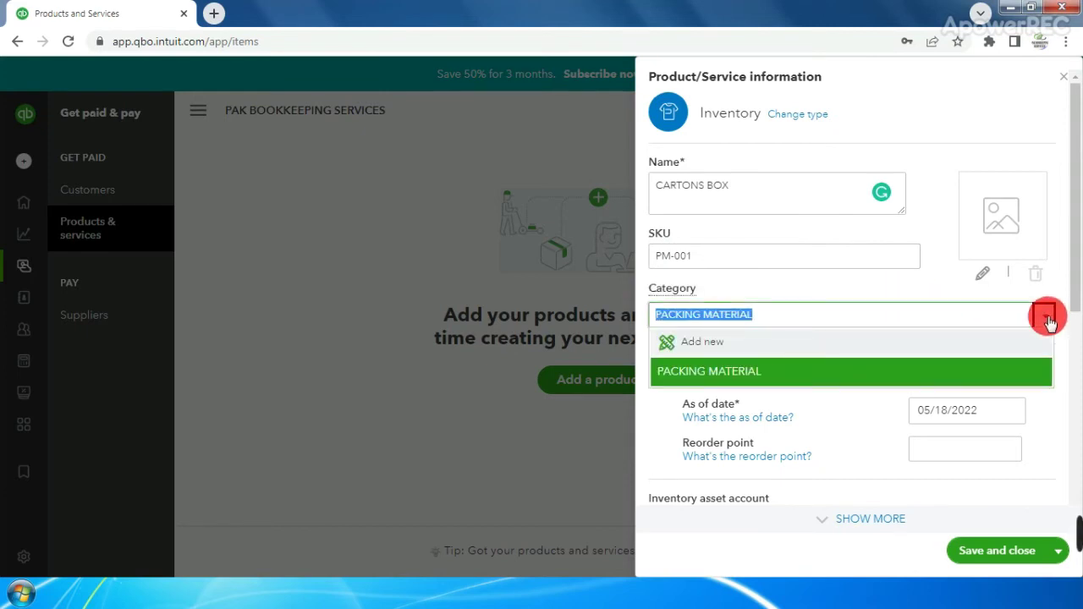
left_click(1046, 319)
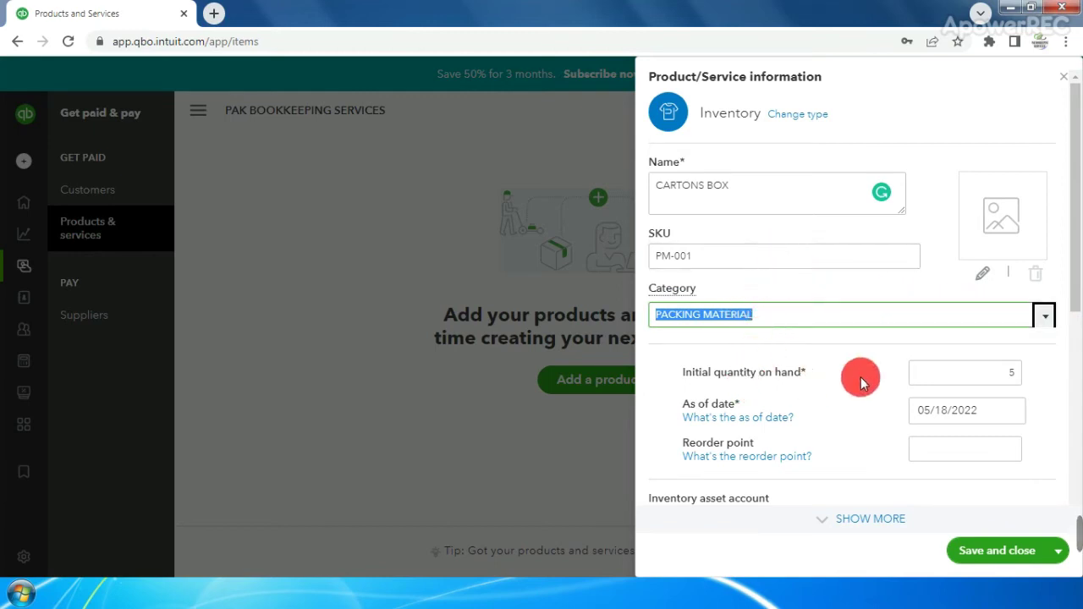
Check the item's initial quantity on hand and the calendar for its as-of date
left_click(930, 371)
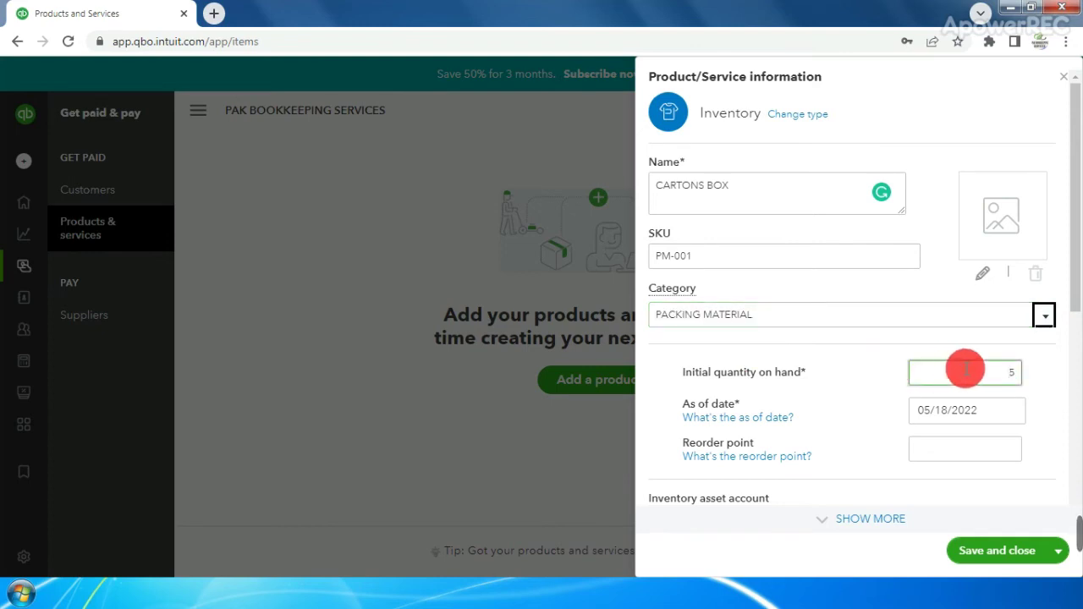
left_click(1014, 411)
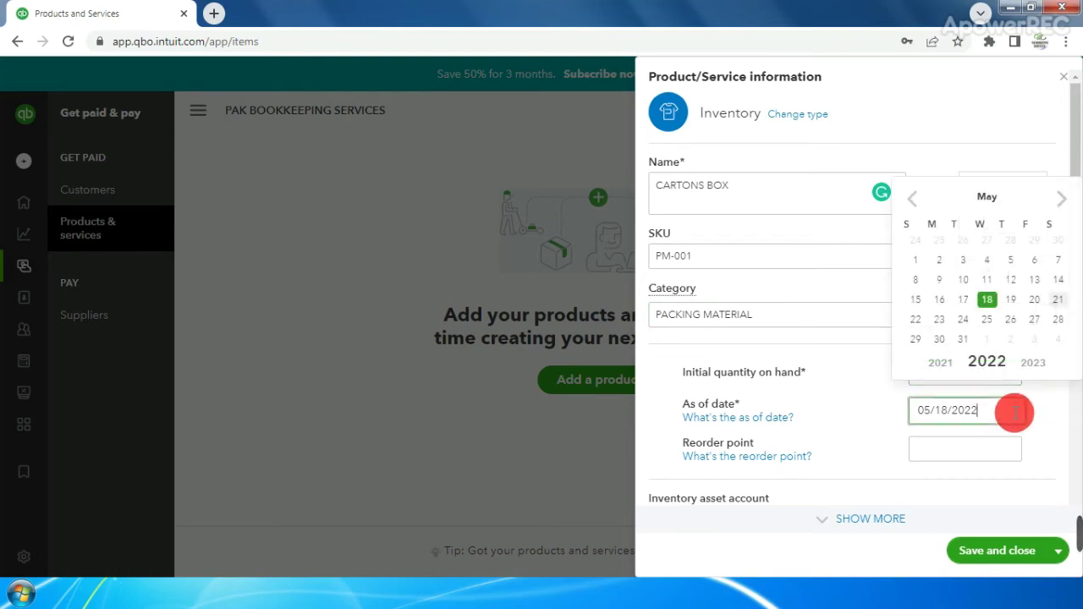
left_click(1037, 408)
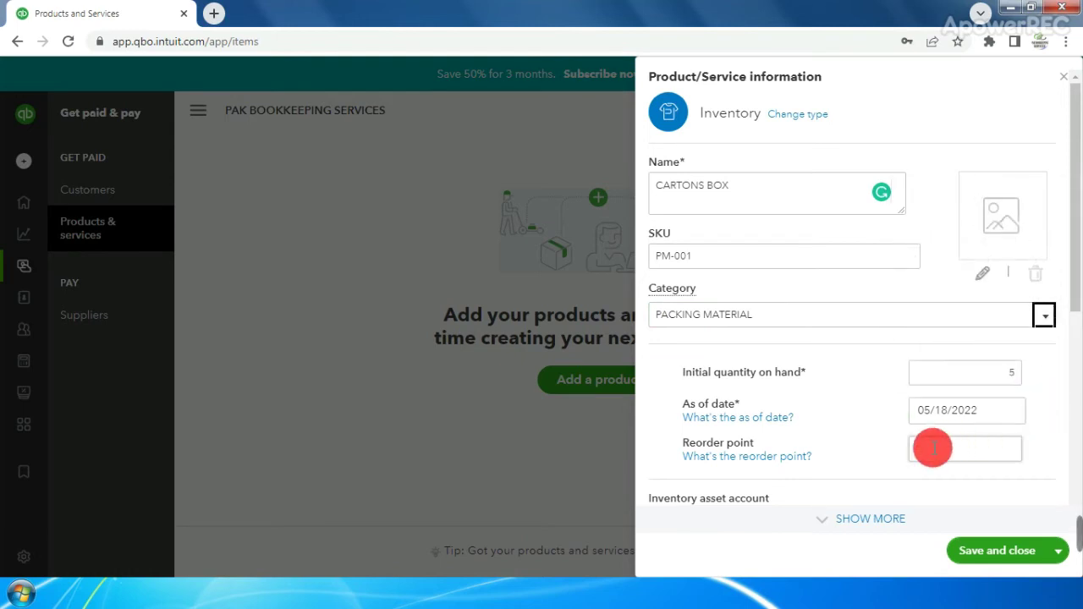
Choose Inventory Asset as the item's inventory asset account
scroll(931, 448, "down", 1)
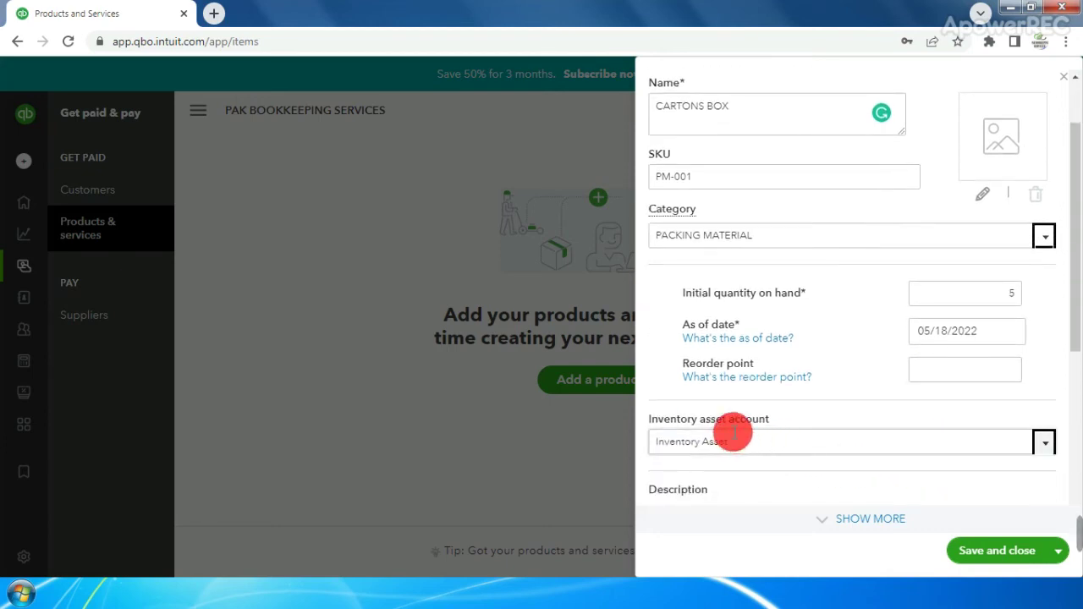
left_click(1041, 445)
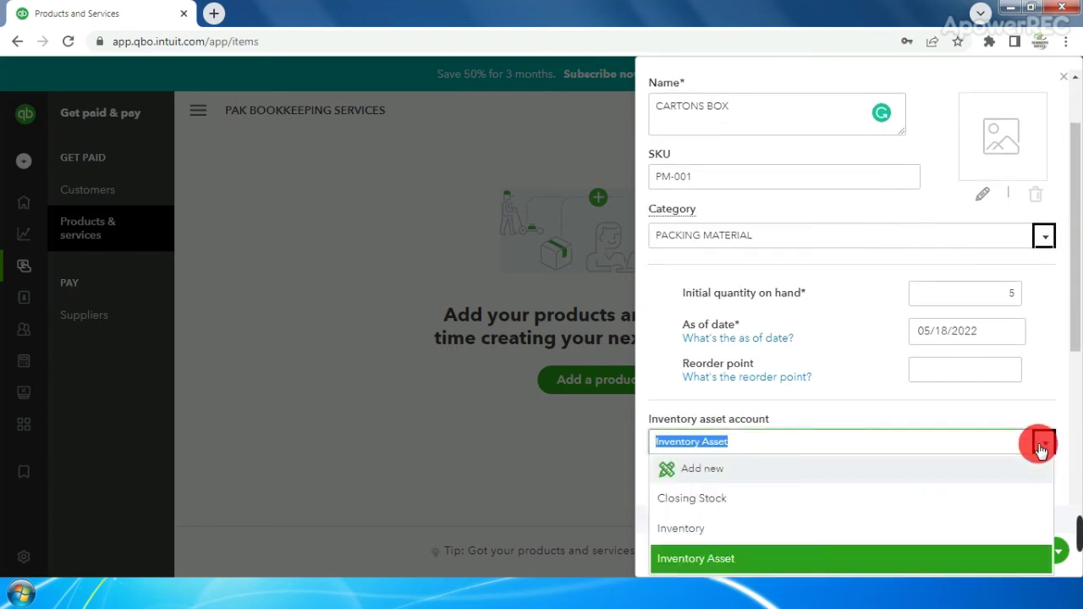
scroll(1042, 446, "down", 1)
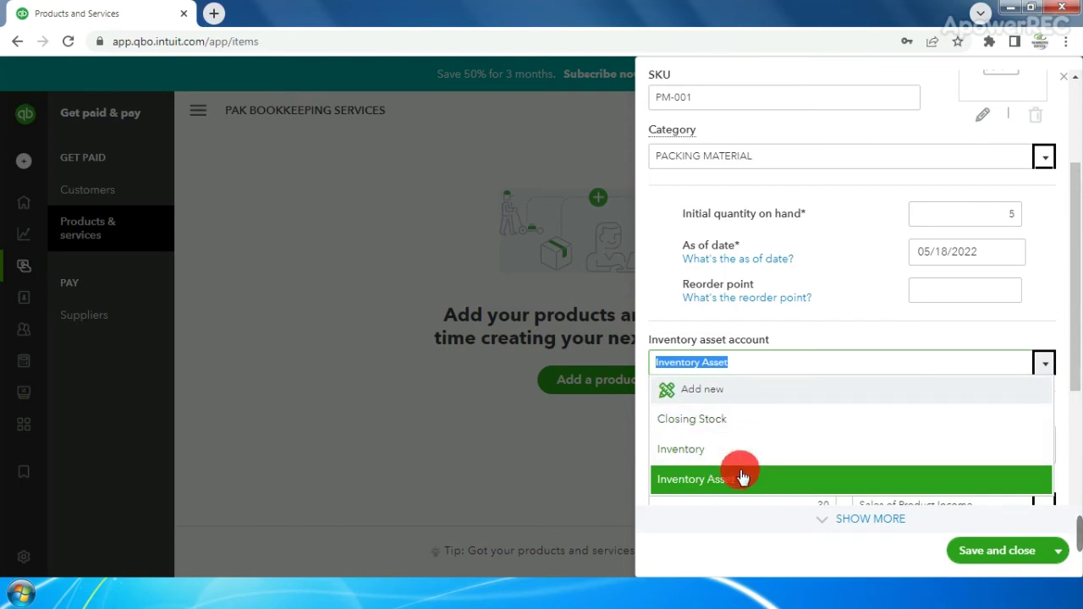
left_click(777, 480)
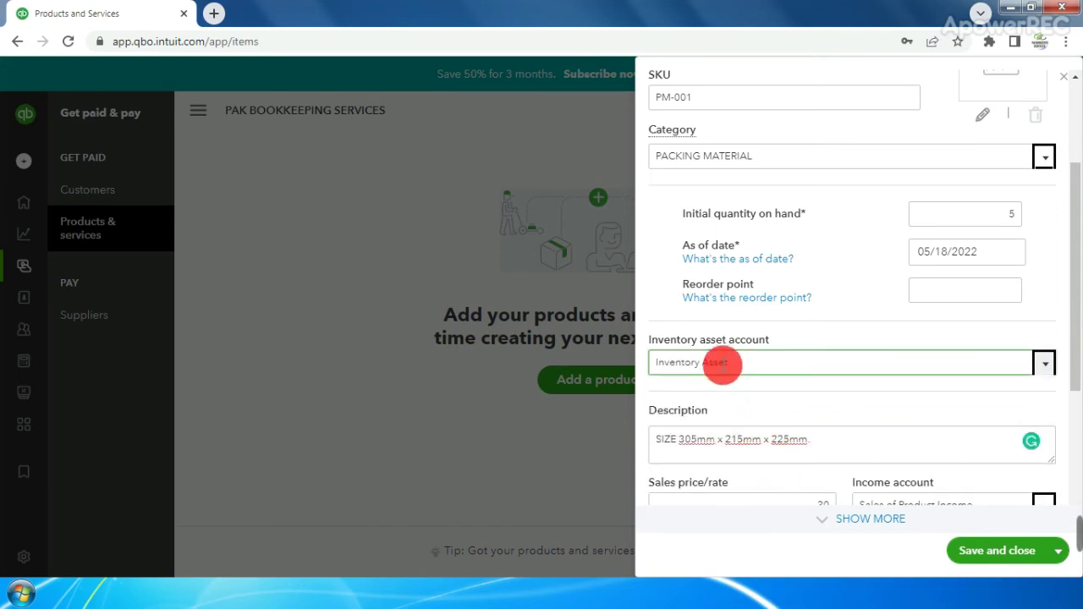
Review the item's description, sales price and income account, including the available income account choices
triple_click(701, 440)
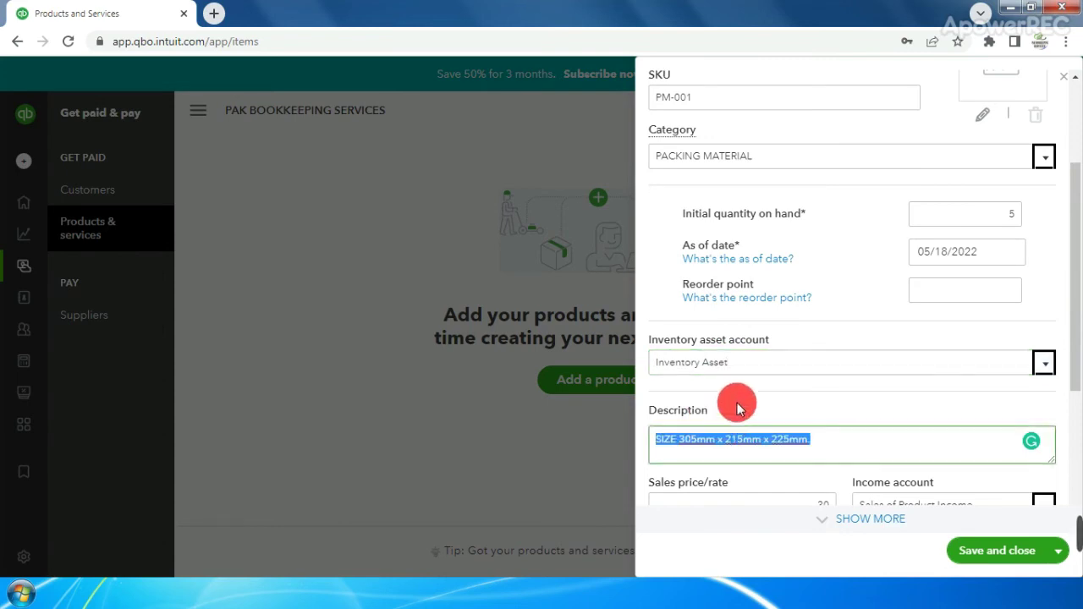
scroll(734, 402, "down", 3)
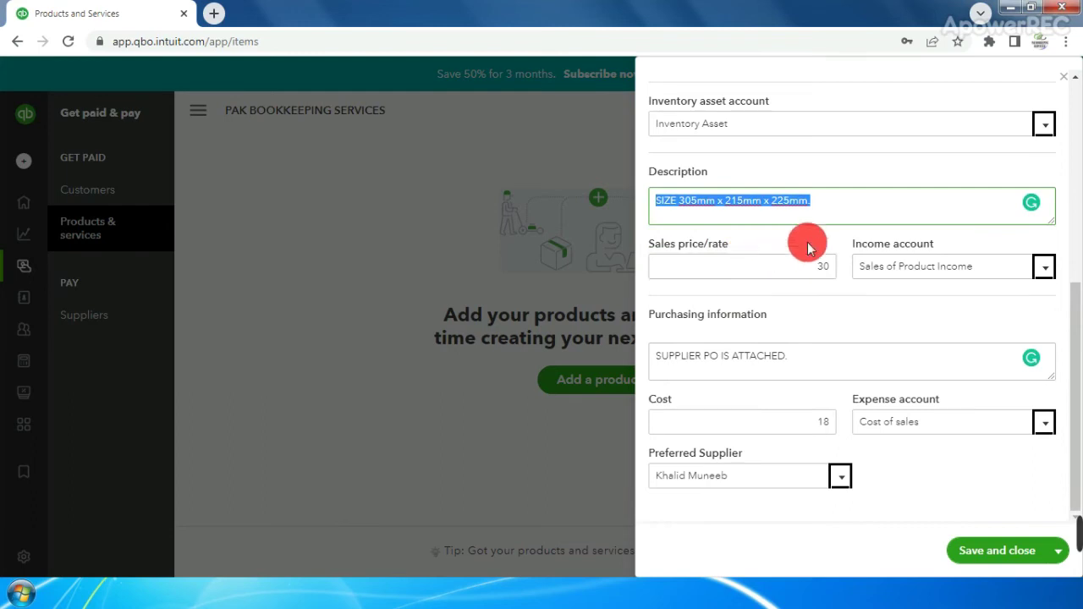
left_click(794, 269)
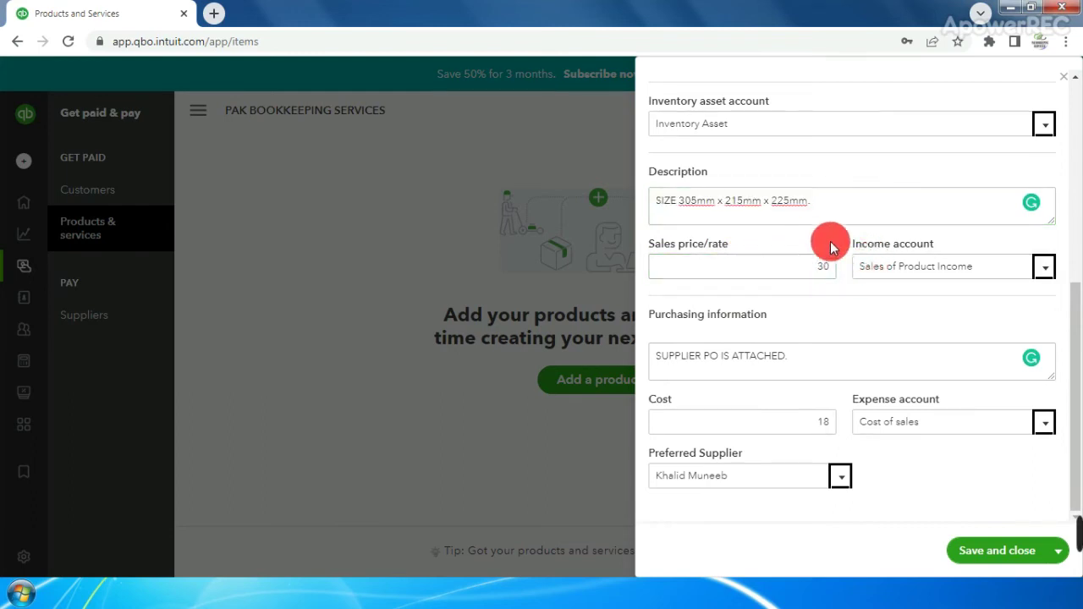
left_click_drag(829, 242, 882, 247)
triple_click(882, 247)
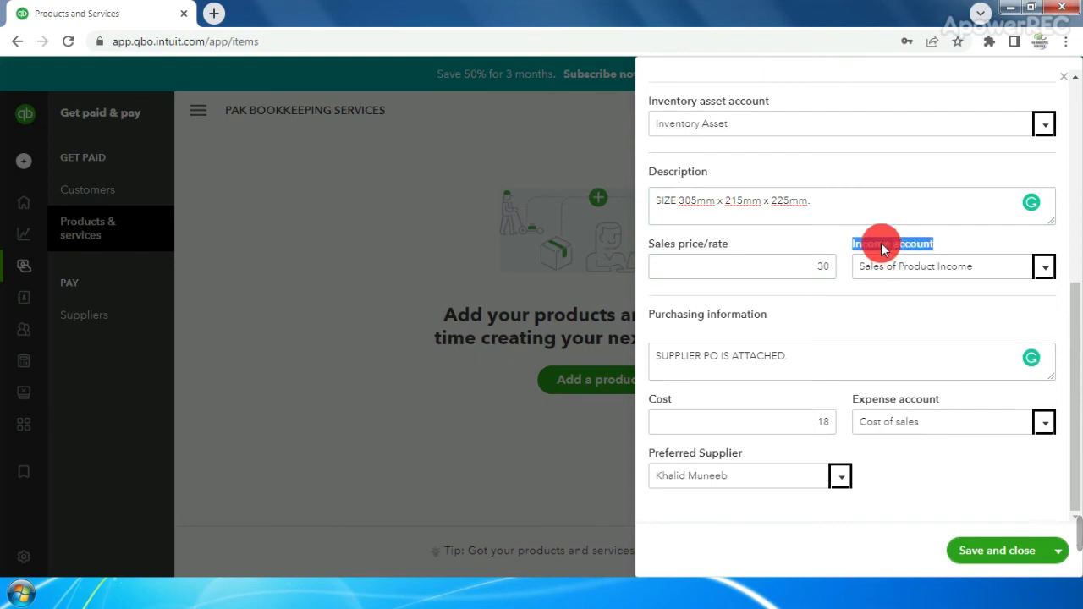
left_click(1039, 269)
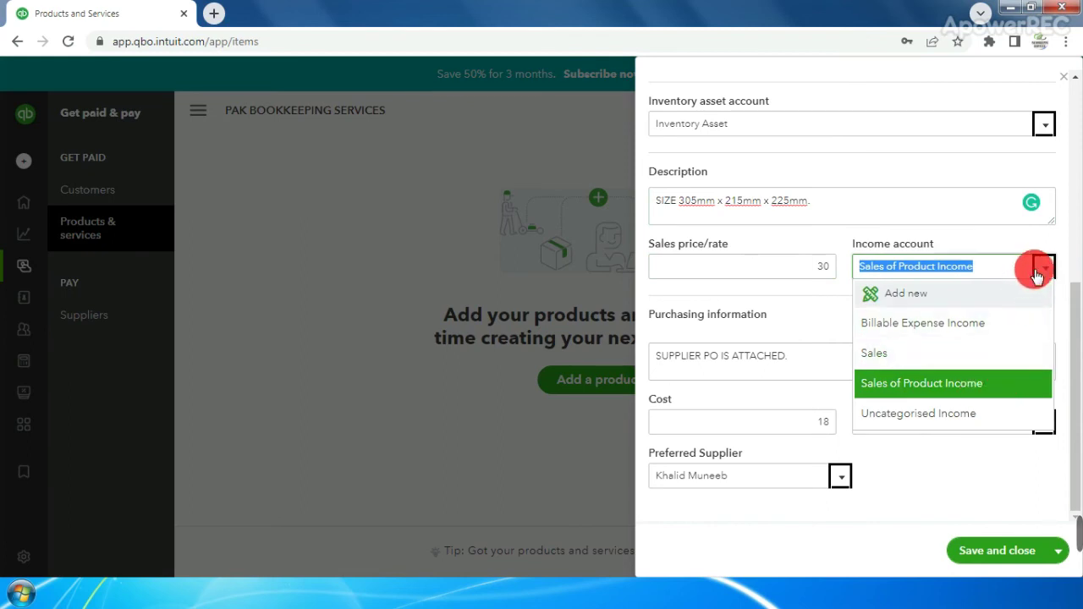
left_click(1045, 271)
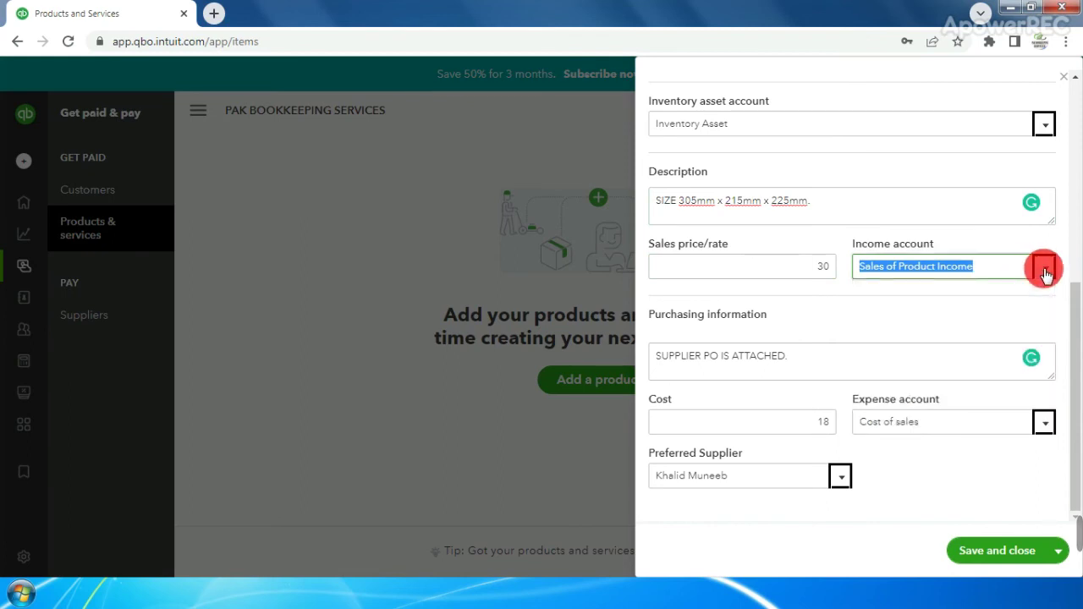
Review the purchasing information text and the cost field of the CARTONS BOX item
triple_click(726, 320)
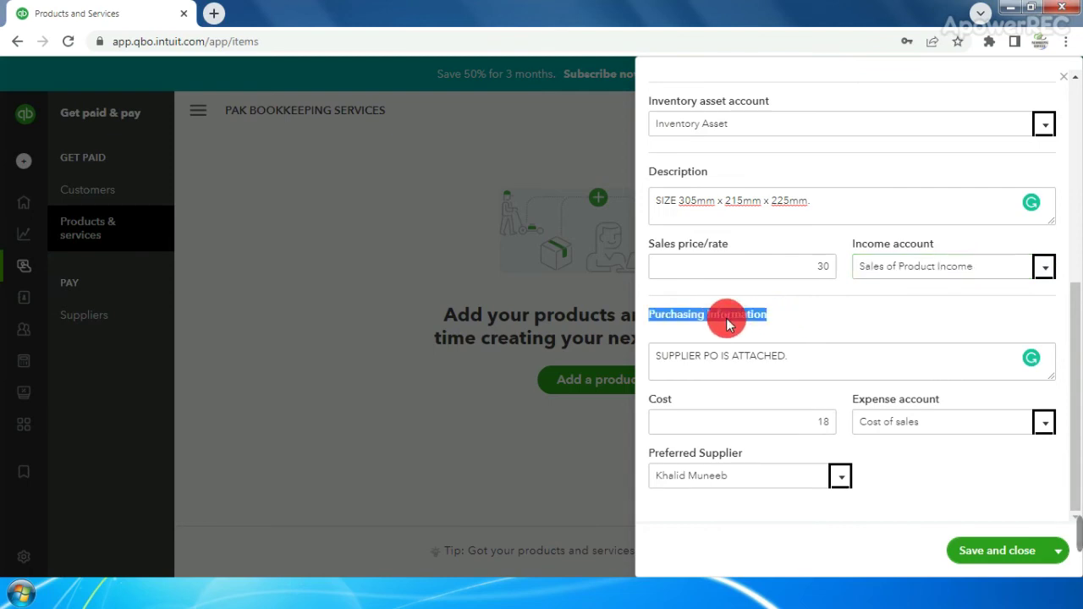
triple_click(729, 350)
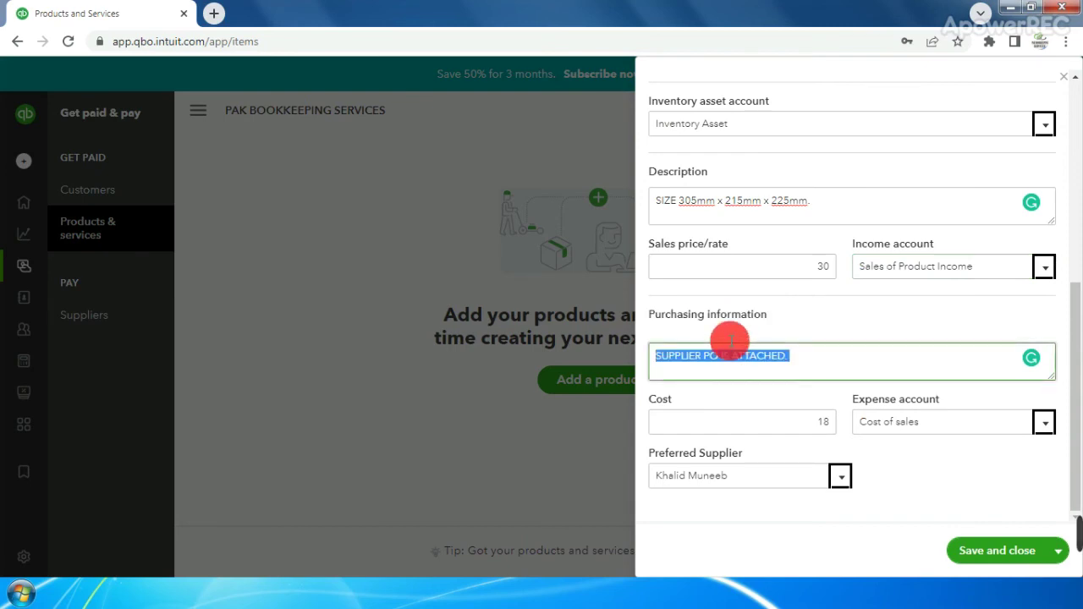
left_click(724, 318)
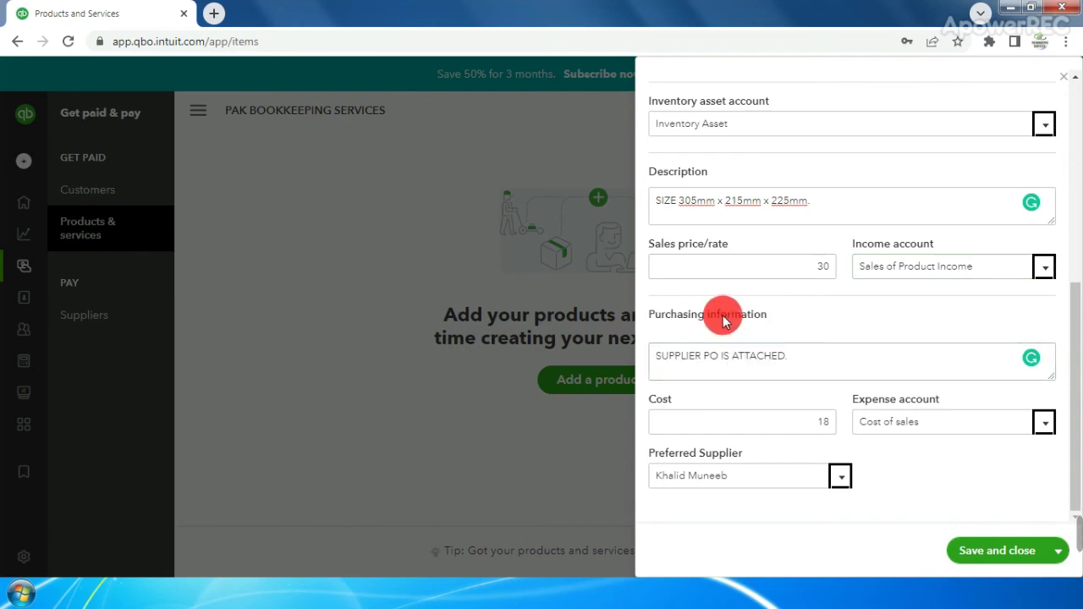
left_click(706, 357)
left_click(707, 412)
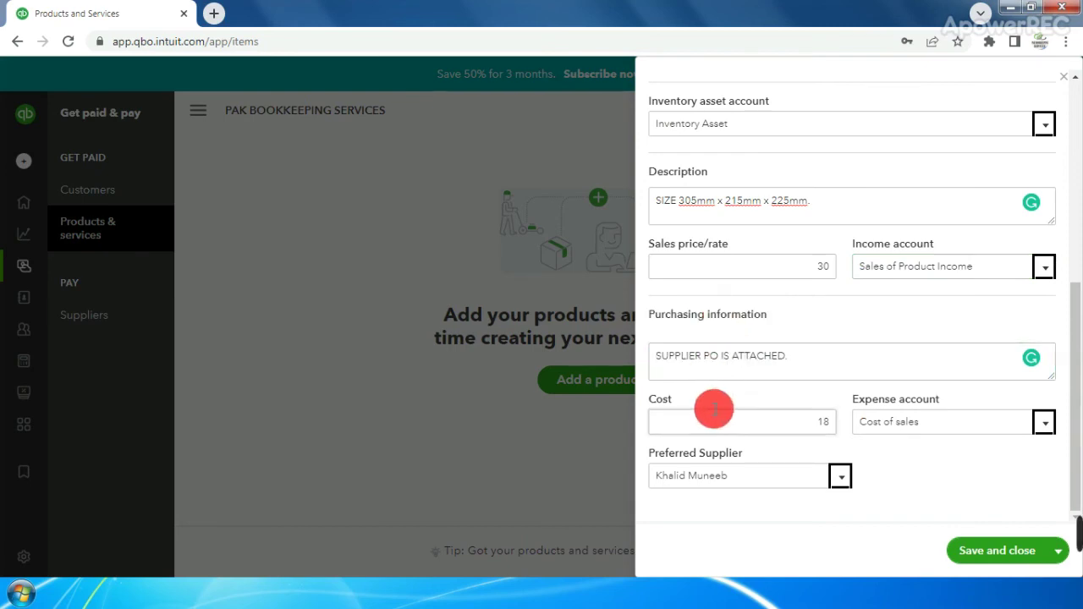
mouse_move(714, 409)
left_mouse_down()
mouse_move(655, 394)
mouse_move(657, 403)
left_mouse_up()
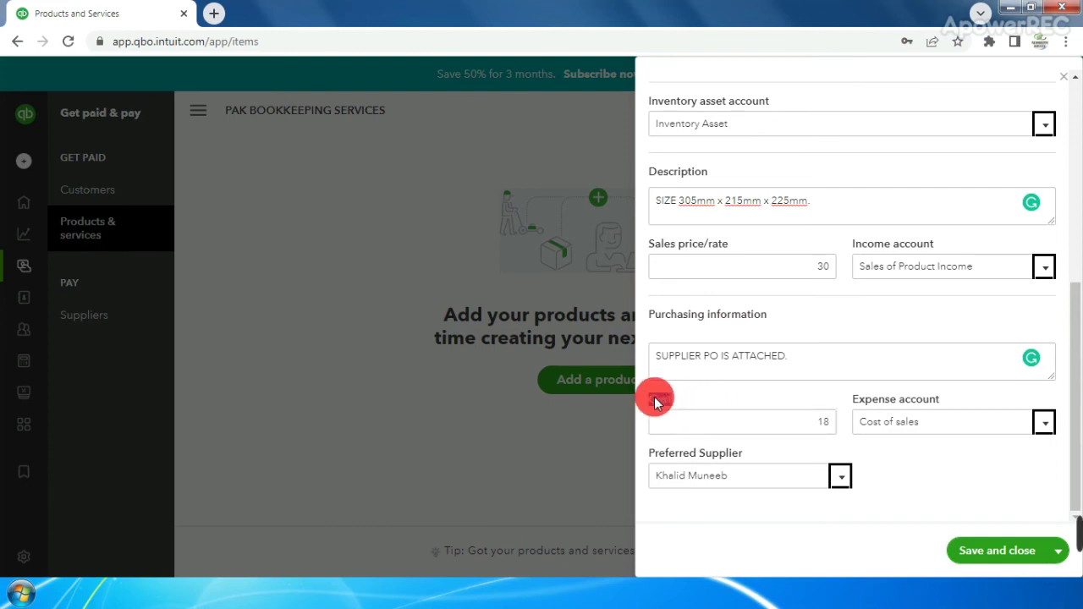
Choose Cost of sales as the item's expense account
left_click_drag(657, 403, 1044, 420)
left_click(1046, 423)
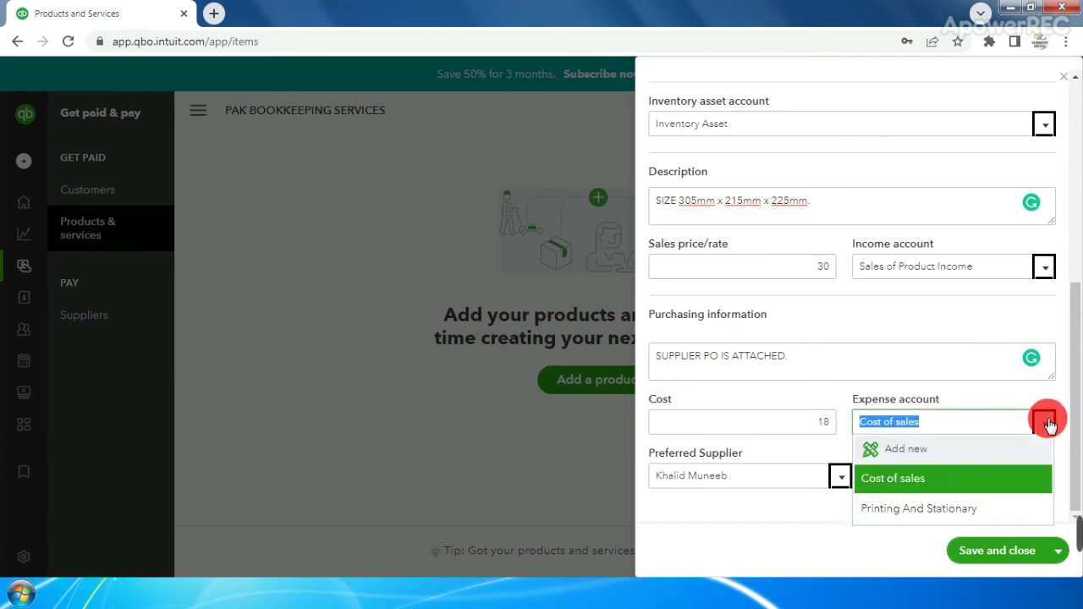
left_click(957, 481)
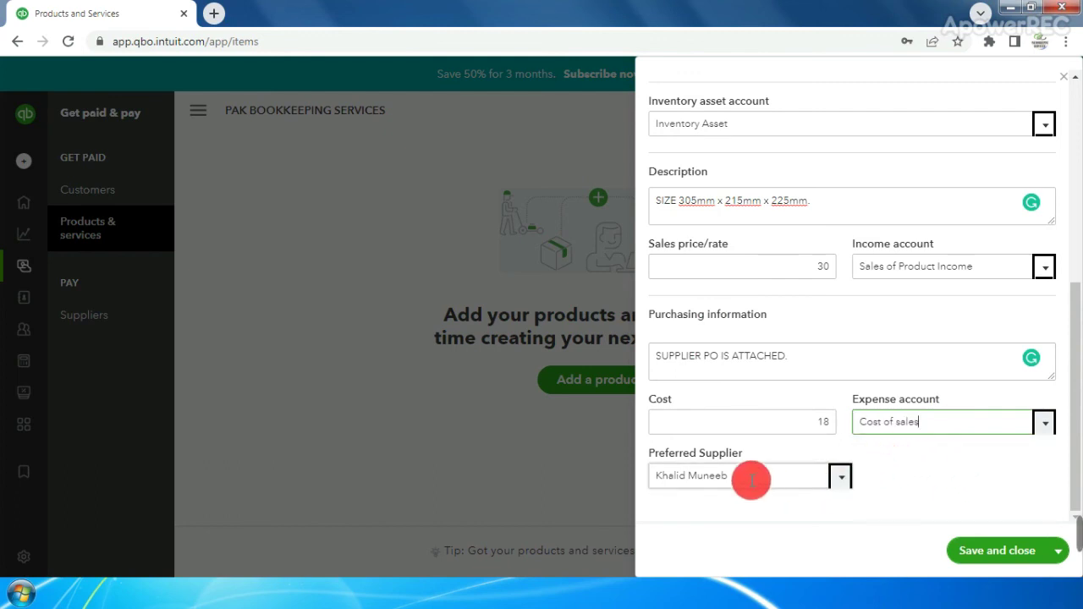
Review the purchasing description again and check the preferred supplier field with its available choices
left_click(747, 354)
key("ctrl+a")
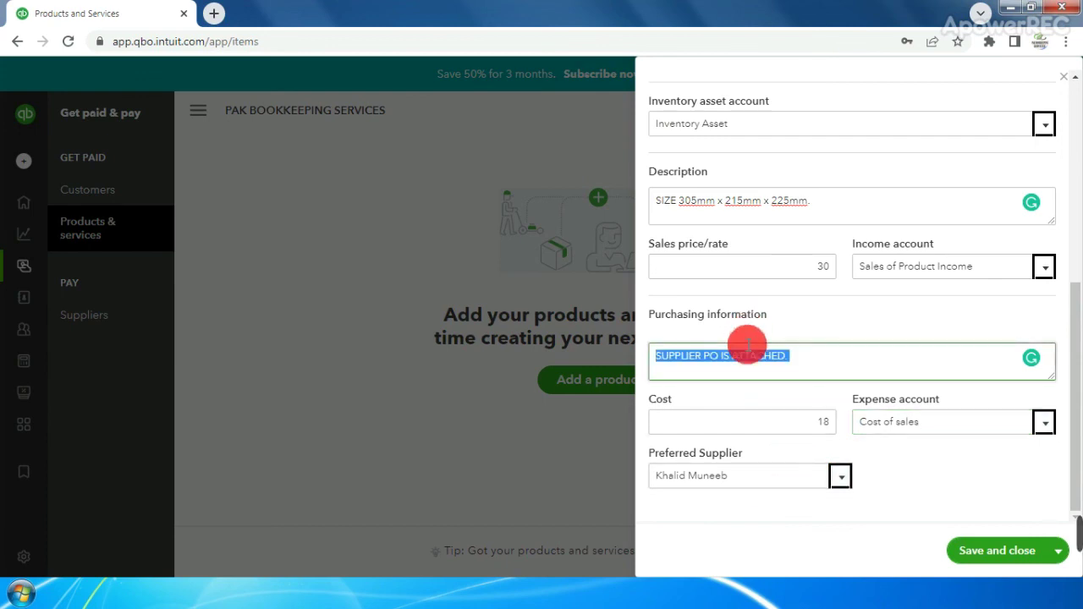
left_click(738, 474)
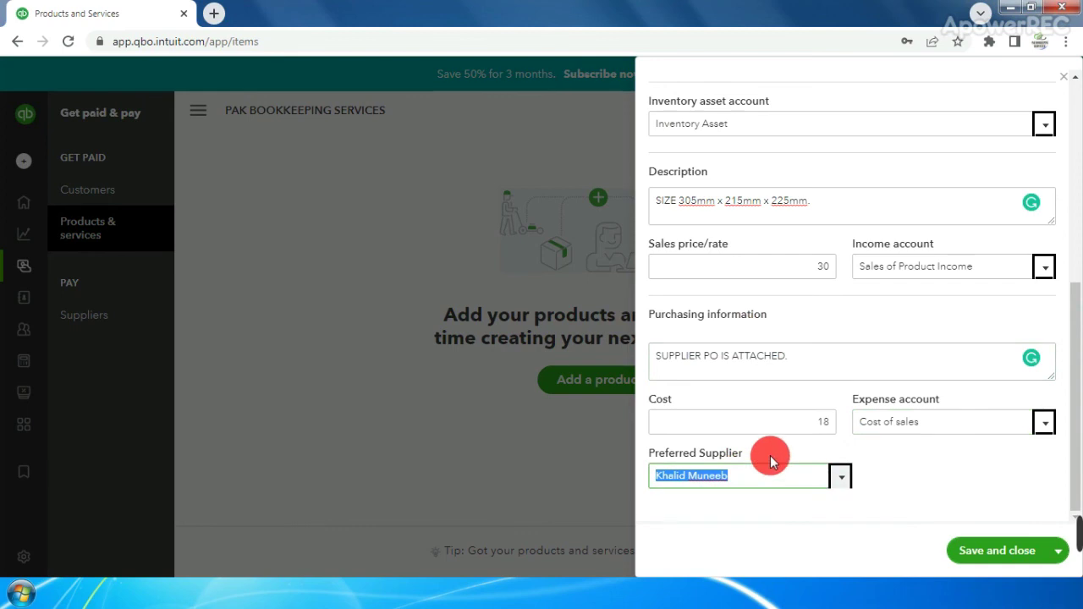
left_click(843, 477)
left_click(843, 476)
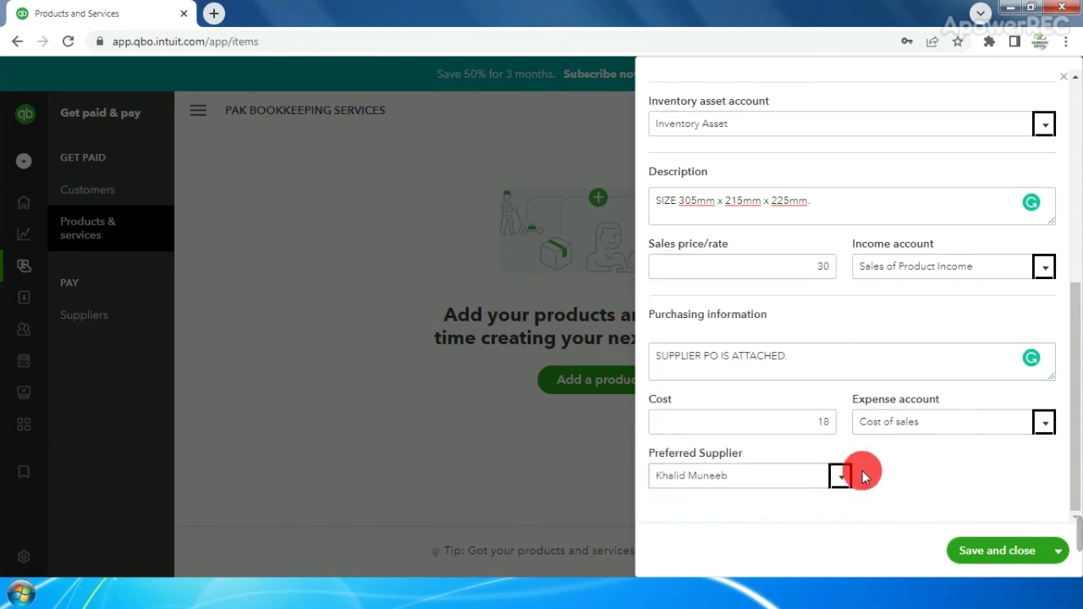
Save and close the CARTONS BOX item, and view its entry in the Products and Services list
left_click(1007, 551)
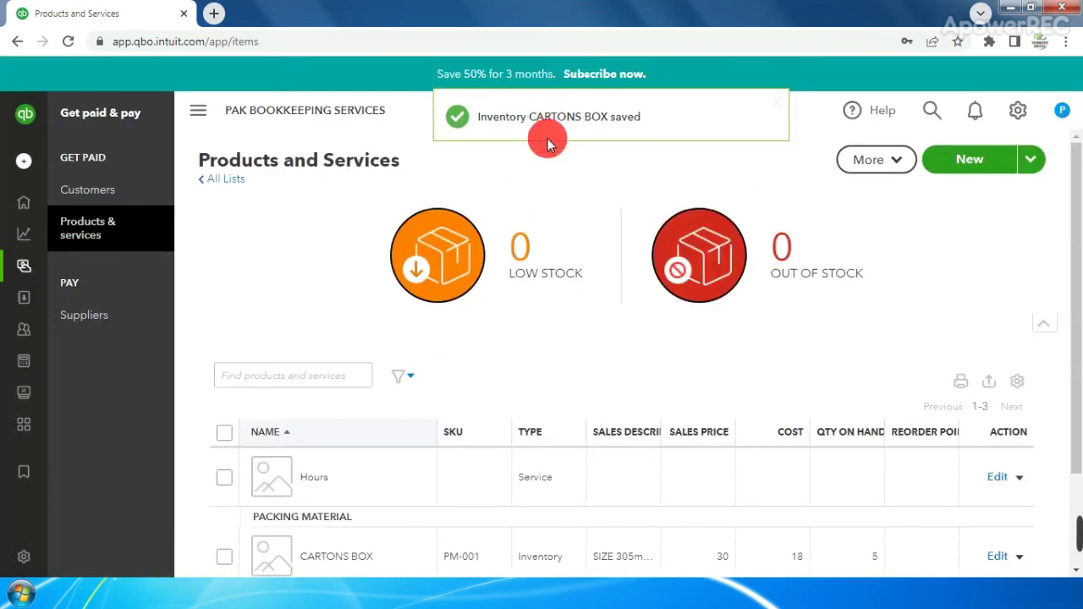
scroll(521, 334, "down", 2)
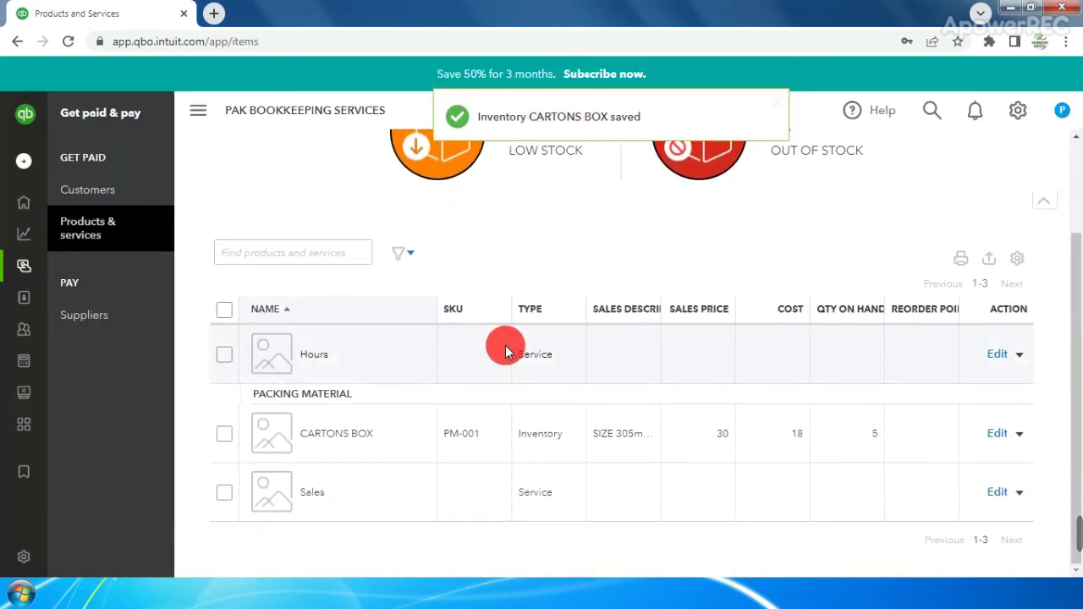